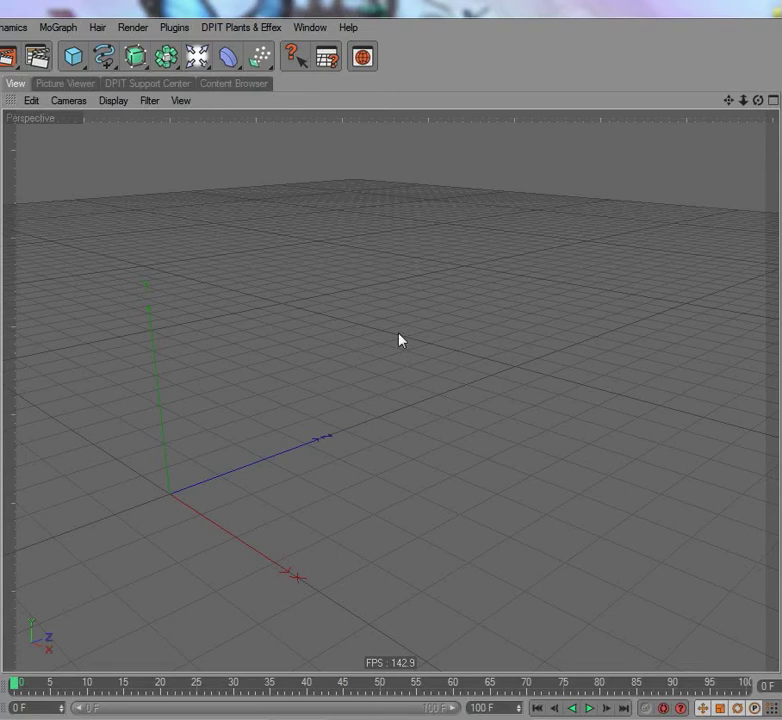
Open the DPIT Support Center from the DPIT Plants & Effex menu
click(245, 28)
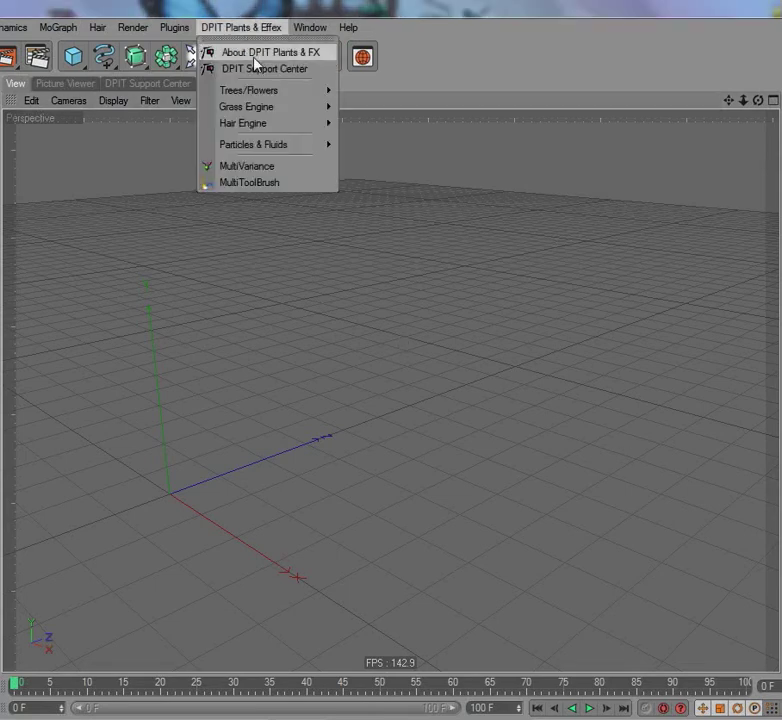
click(257, 69)
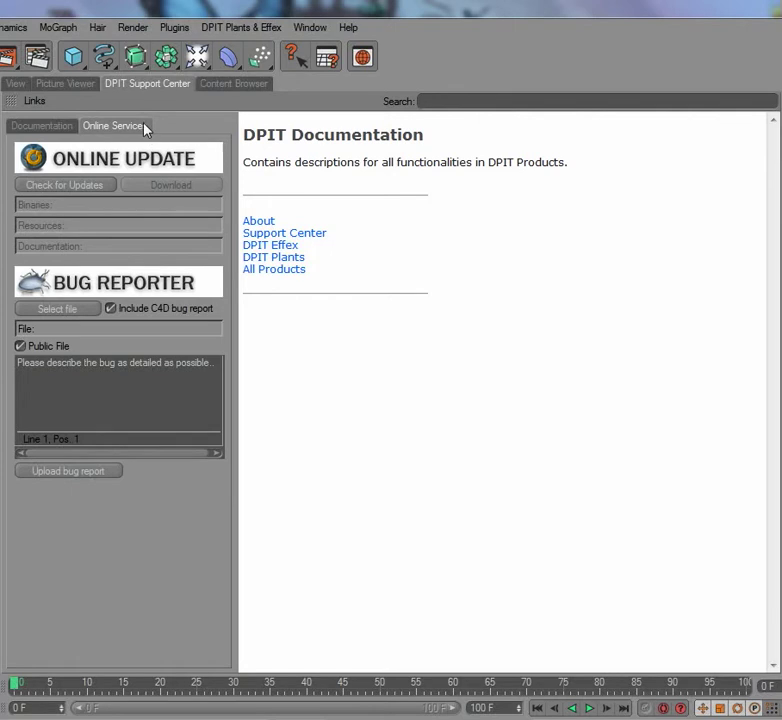
click(46, 106)
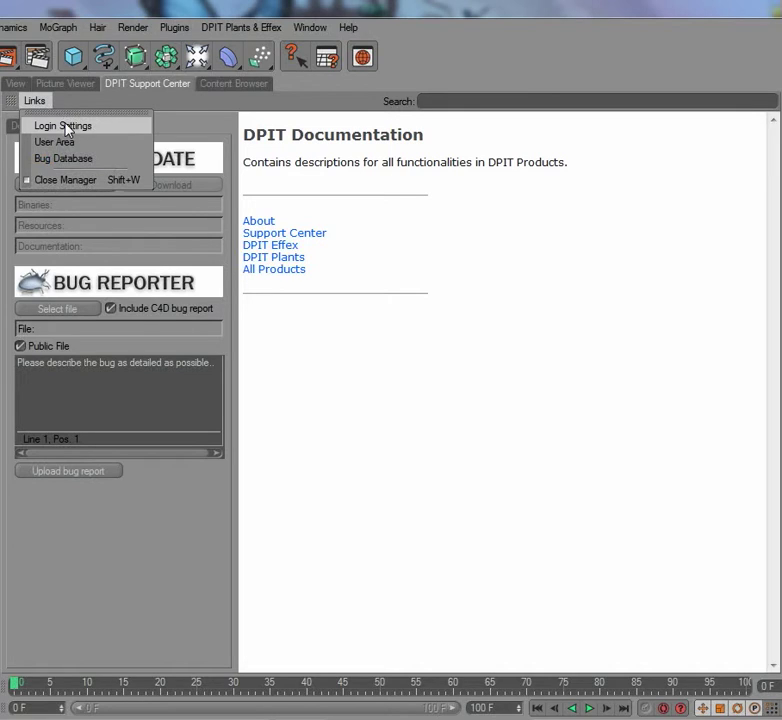
click(65, 127)
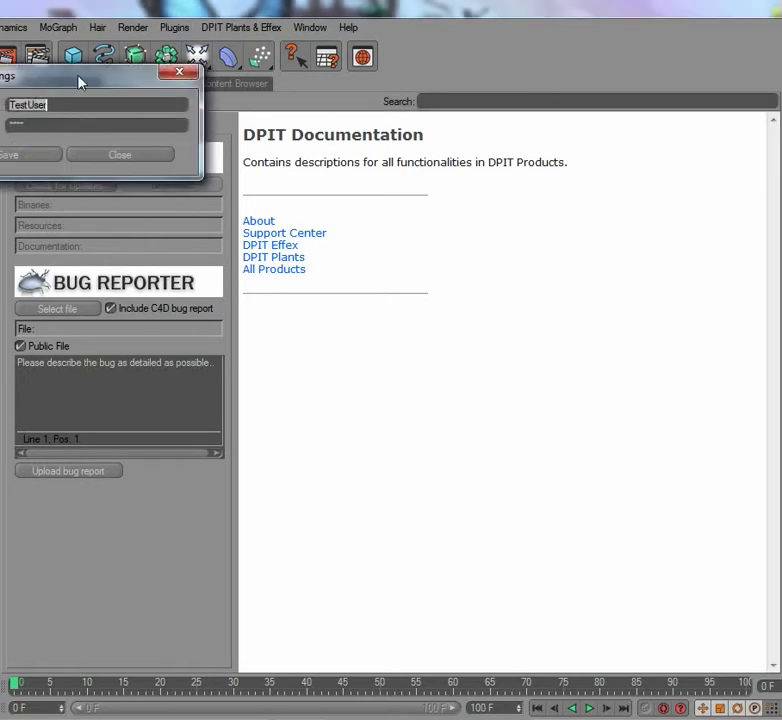
drag(82, 79, 232, 238)
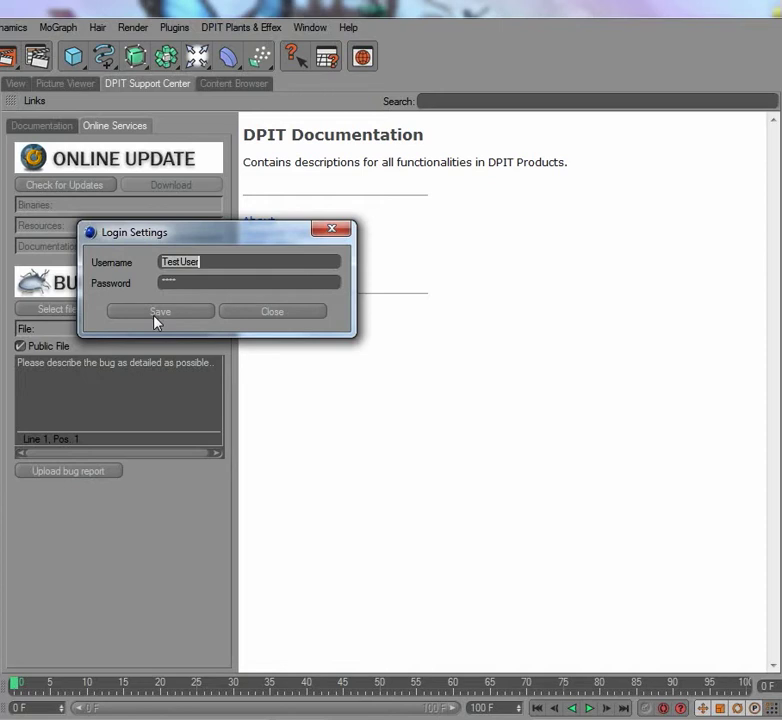
click(258, 316)
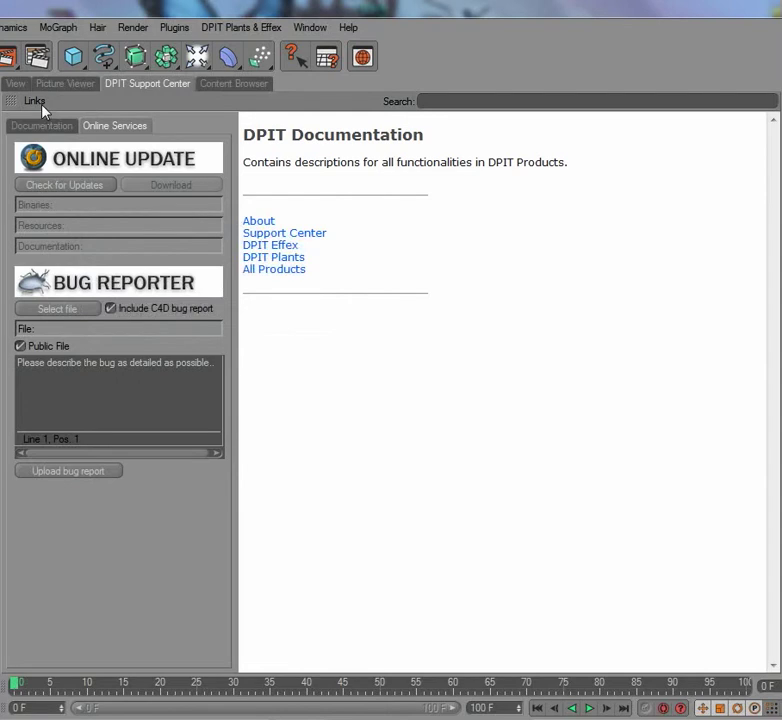
Open the DPIT User Area login page from the Support Center's Links list
click(42, 109)
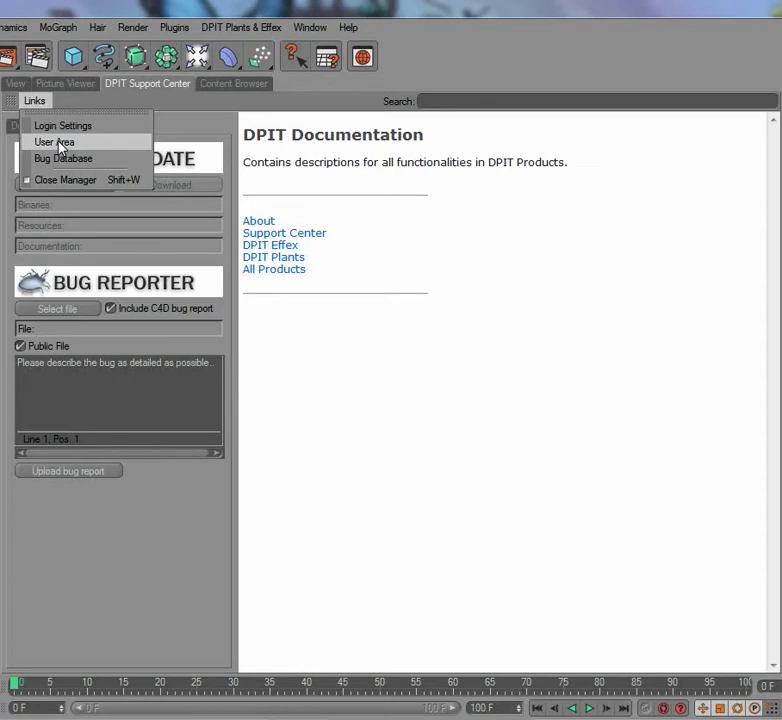
click(60, 144)
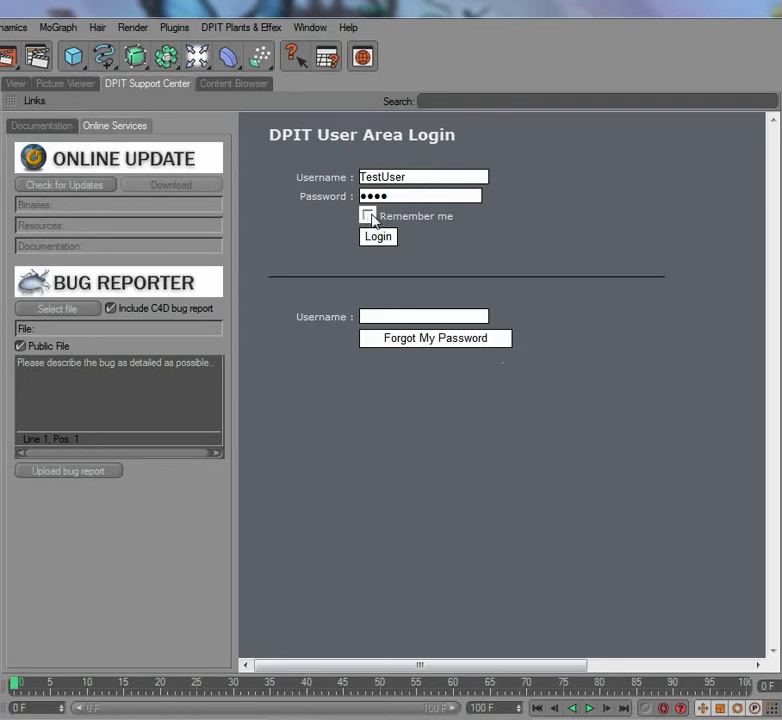
Tick Remember me on the DPIT user area login form
click(371, 219)
Run Check for Updates under Online Update for the DPIT plugin
click(84, 185)
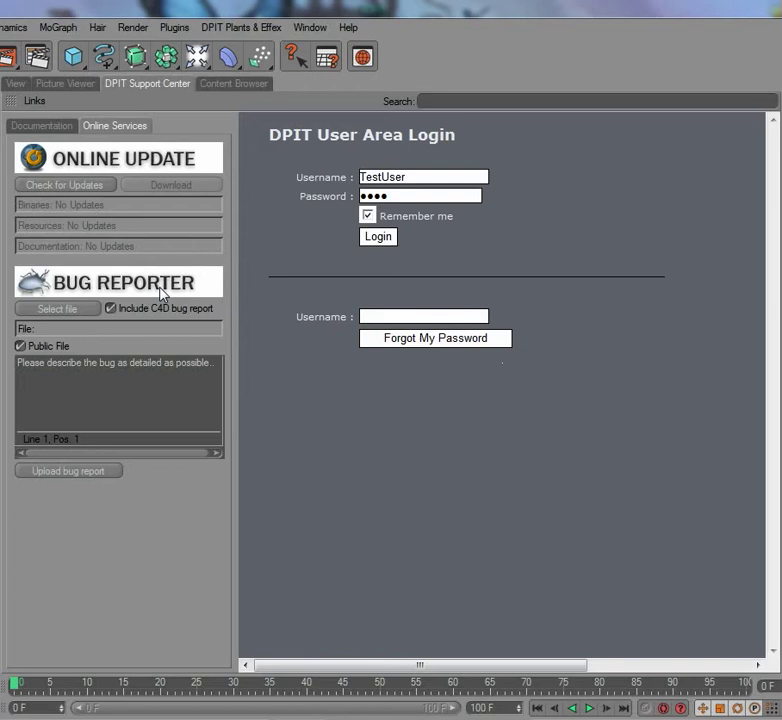
click(75, 316)
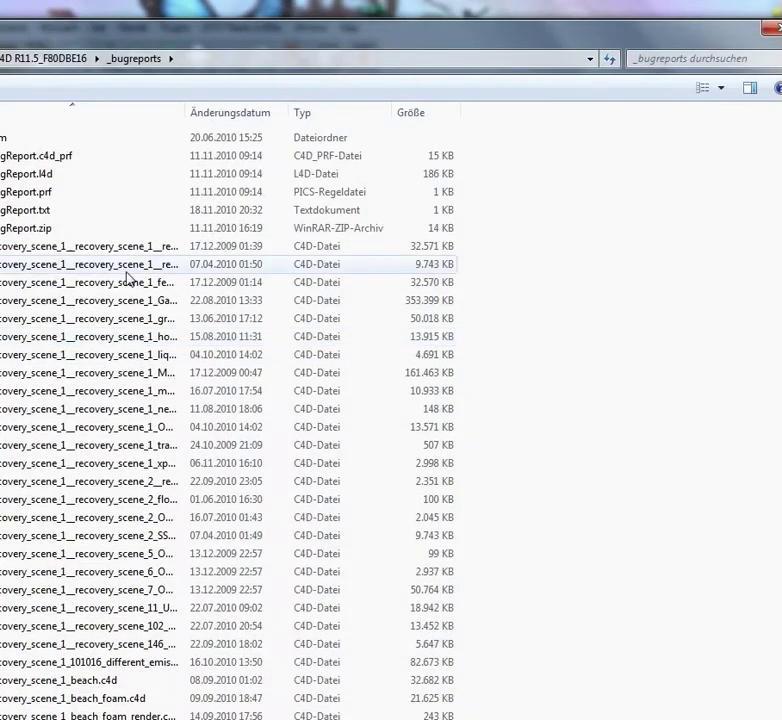
click(65, 302)
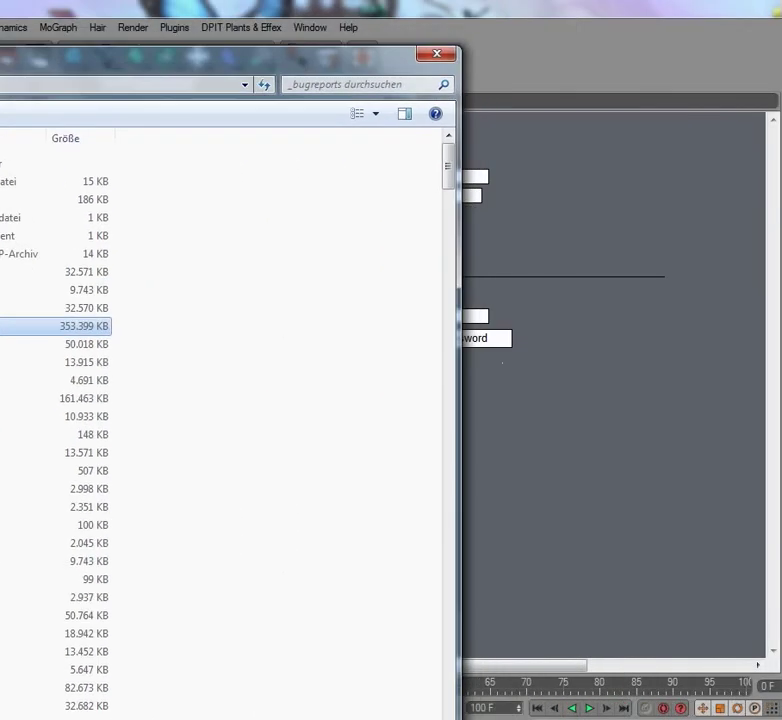
click(658, 227)
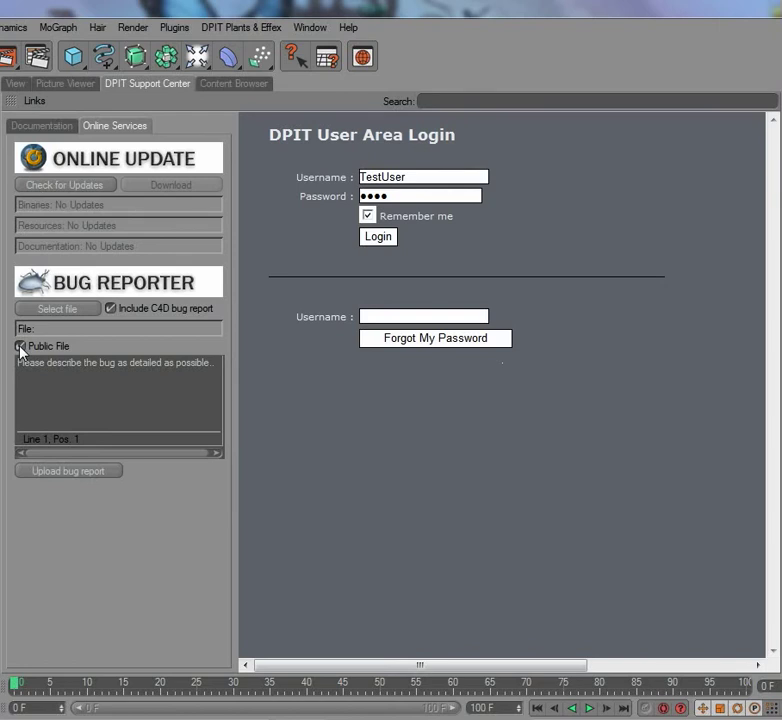
Mark the report not public and describe it: 'I clicked the cache frame button and then it crashed c4d.' / 'Please fix it...'
click(20, 347)
click(217, 364)
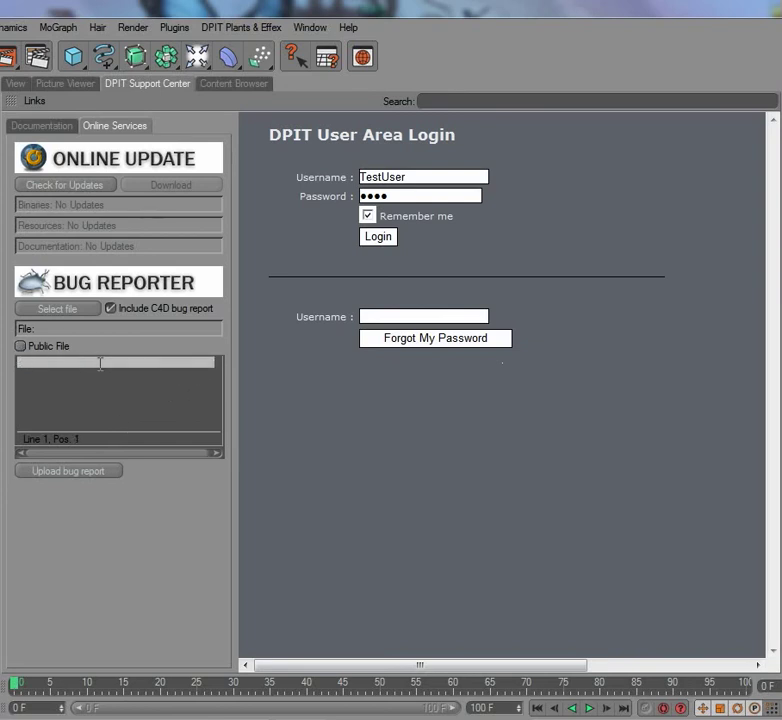
text(So)
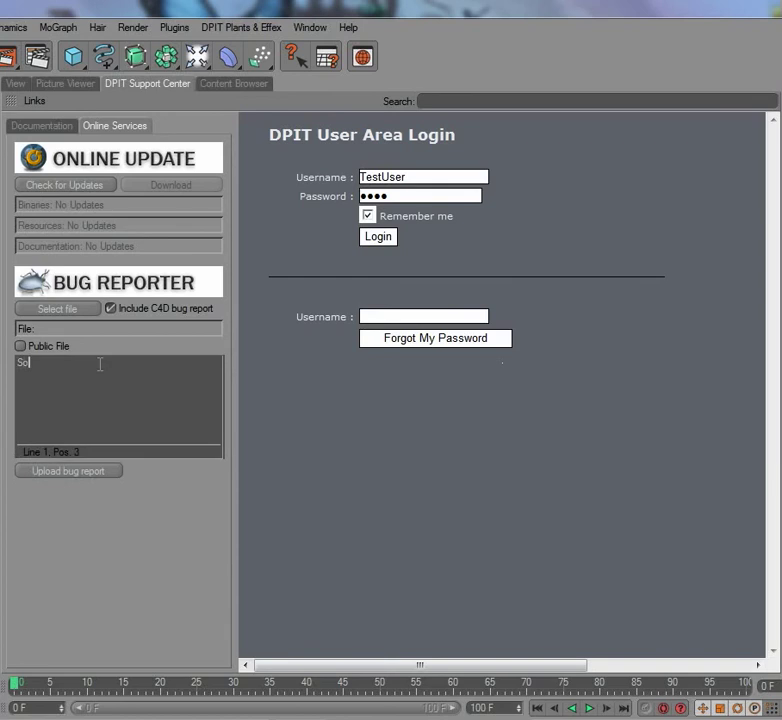
key(BackSpace)
key(BackSpace)
key(BackSpace)
text(I clicked the cache frame button and)
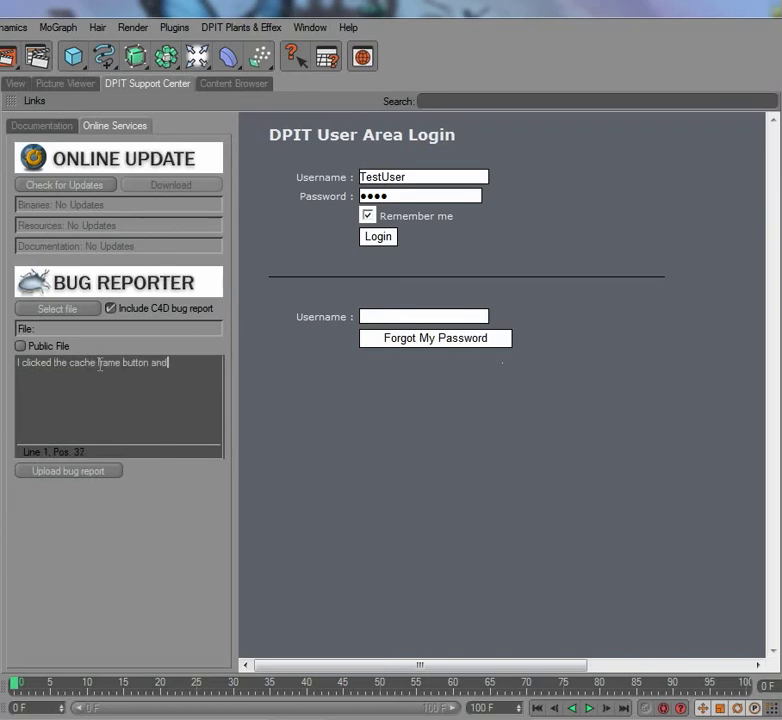
text( then it crash)
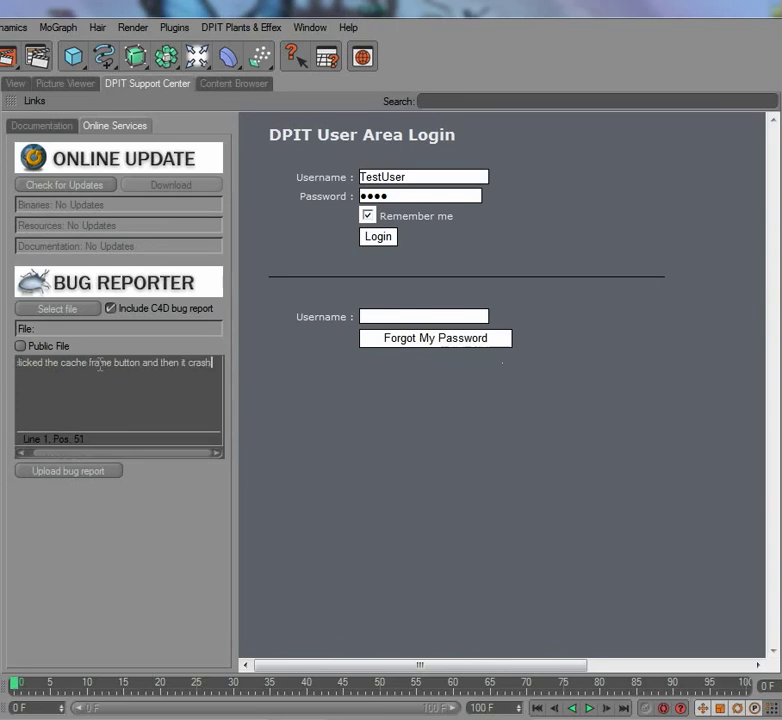
text(ed )
text(c4d.)
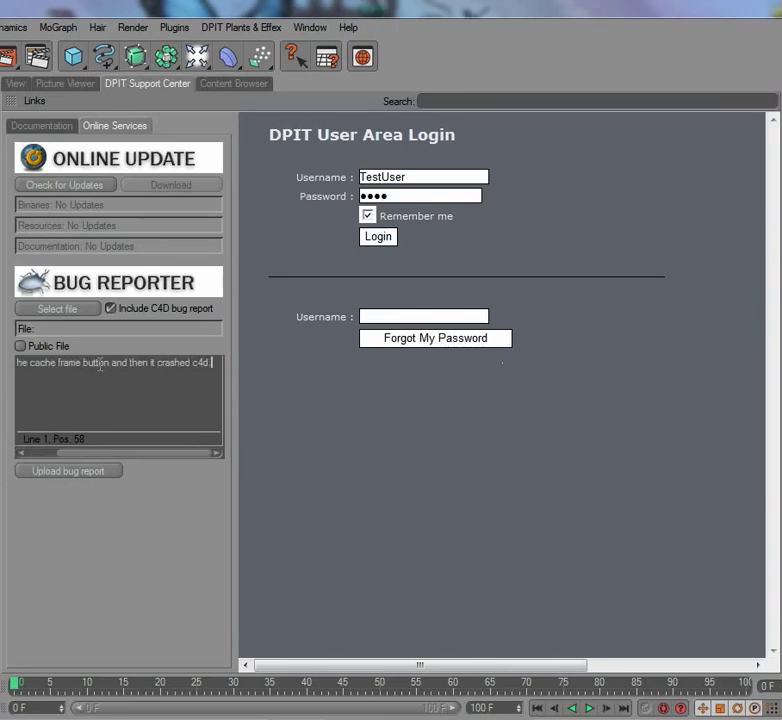
key(Return)
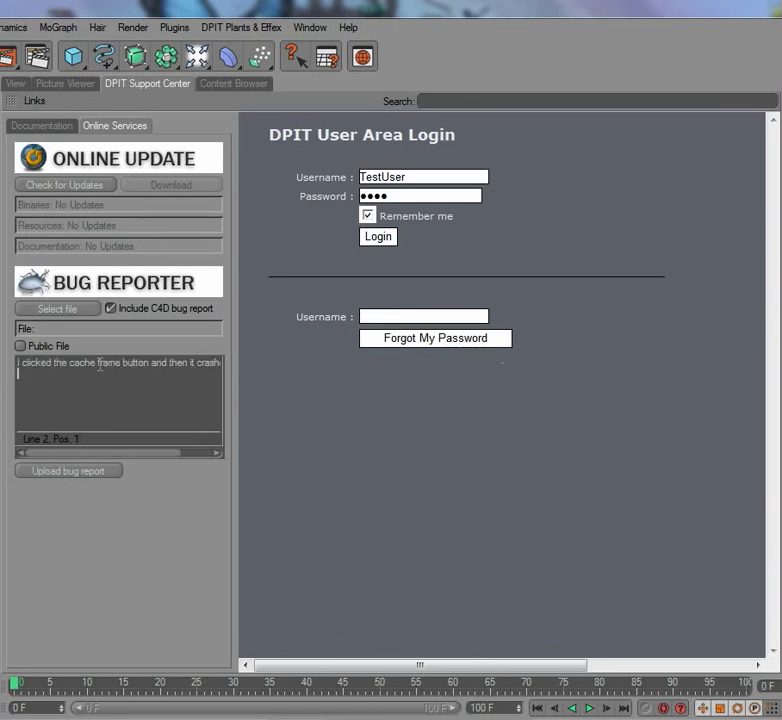
text(Please fix it...)
Upload the private cache-frame crash bug report
click(96, 476)
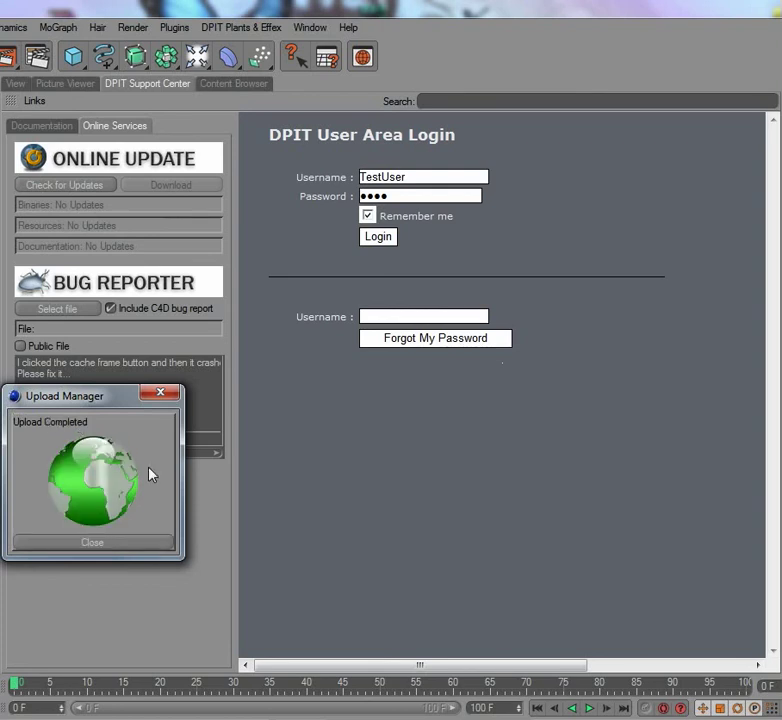
Close the finished upload window, confirm the bug ticket number 4 dialog, and show the Links list
click(128, 550)
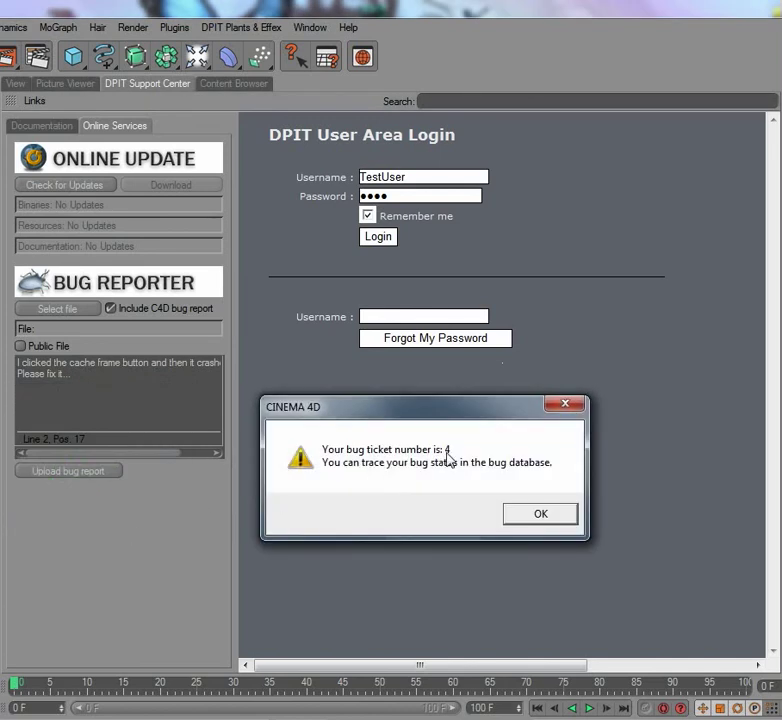
click(540, 514)
click(36, 101)
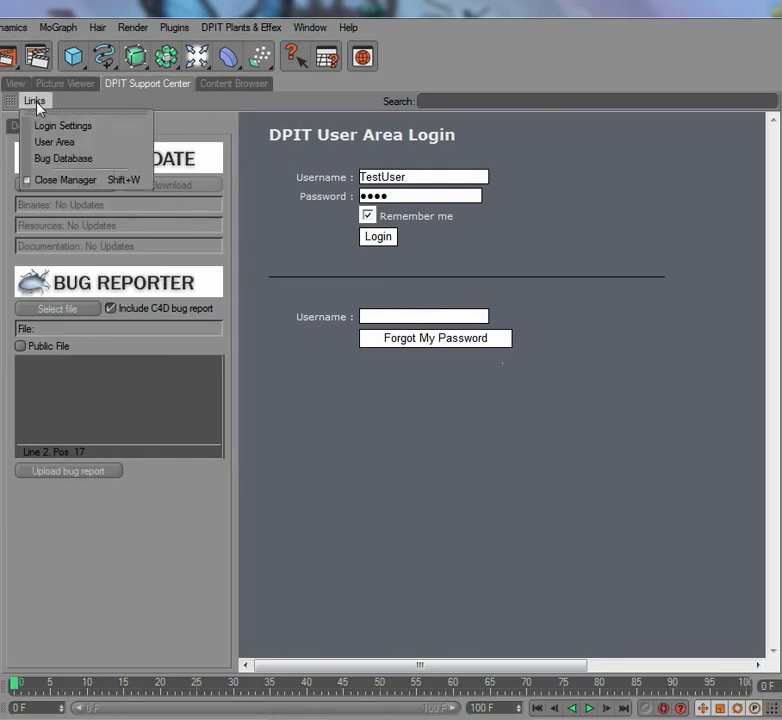
Go to the Bug Database, glance at bug #1's details, then expand bug #4
click(75, 164)
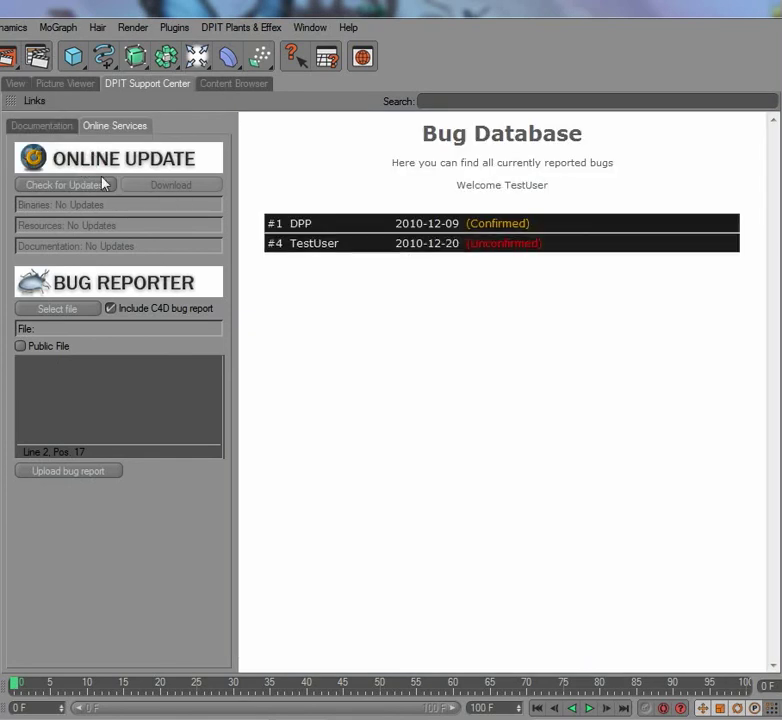
click(419, 224)
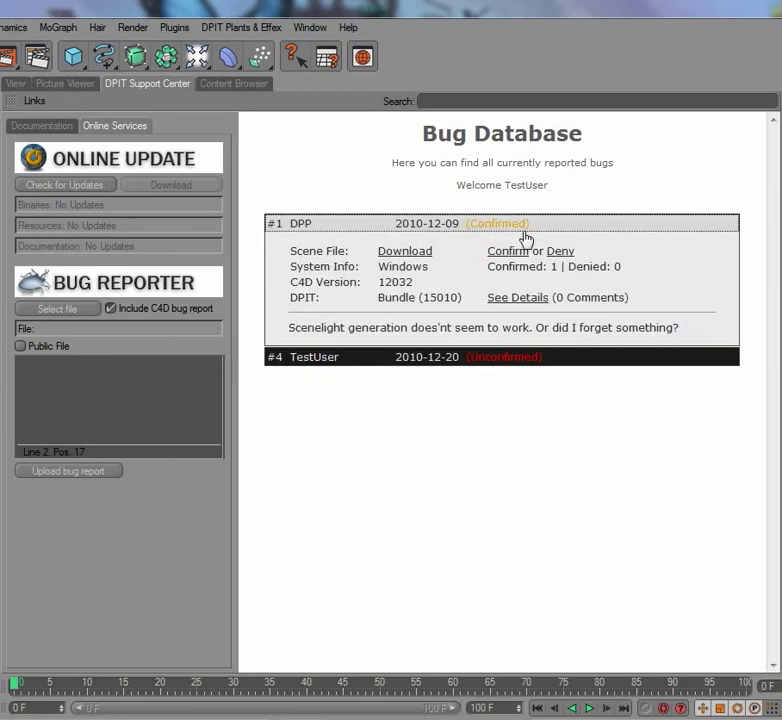
click(354, 223)
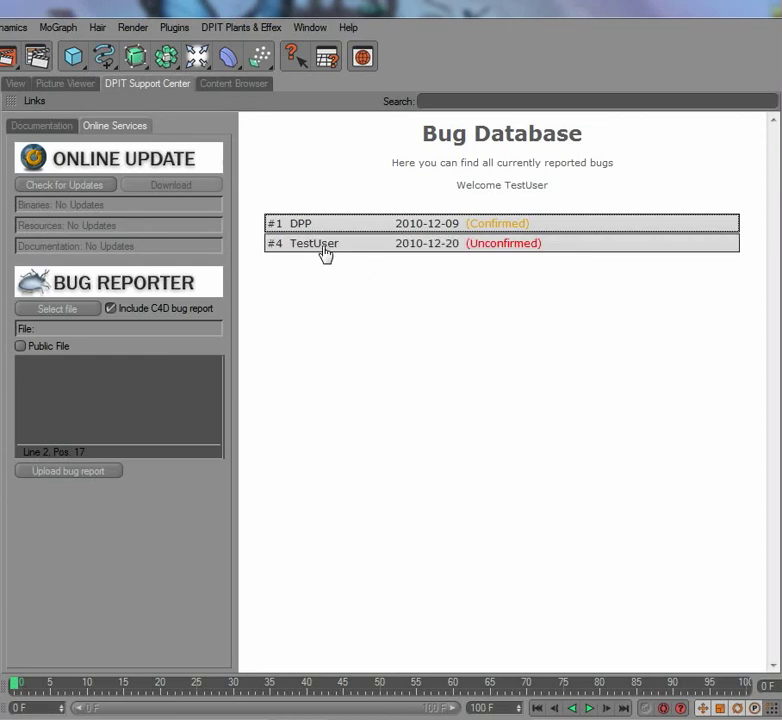
click(325, 250)
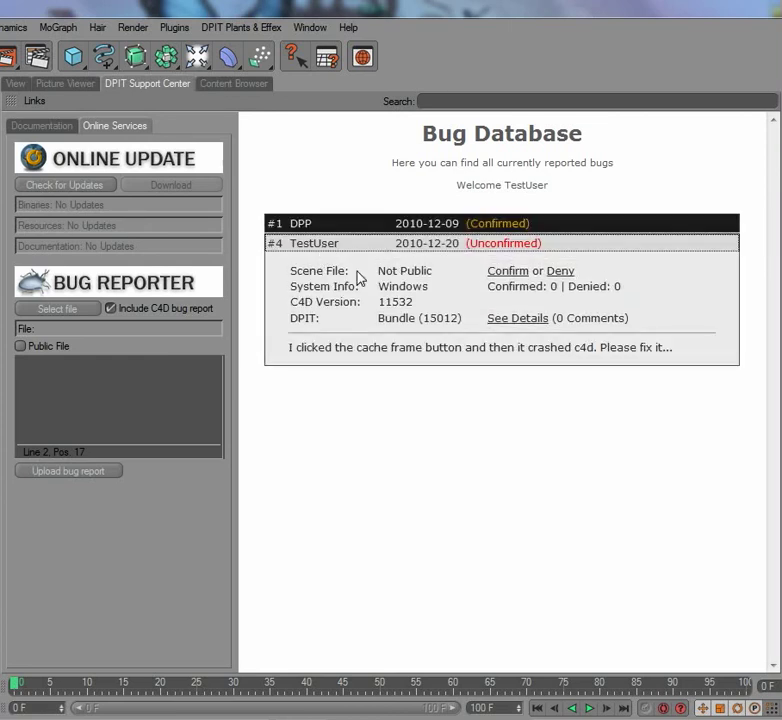
Inspect bug #4's scene file, Windows system info, C4D version 11532, bundle 15012 and description
drag(290, 272, 413, 280)
click(432, 284)
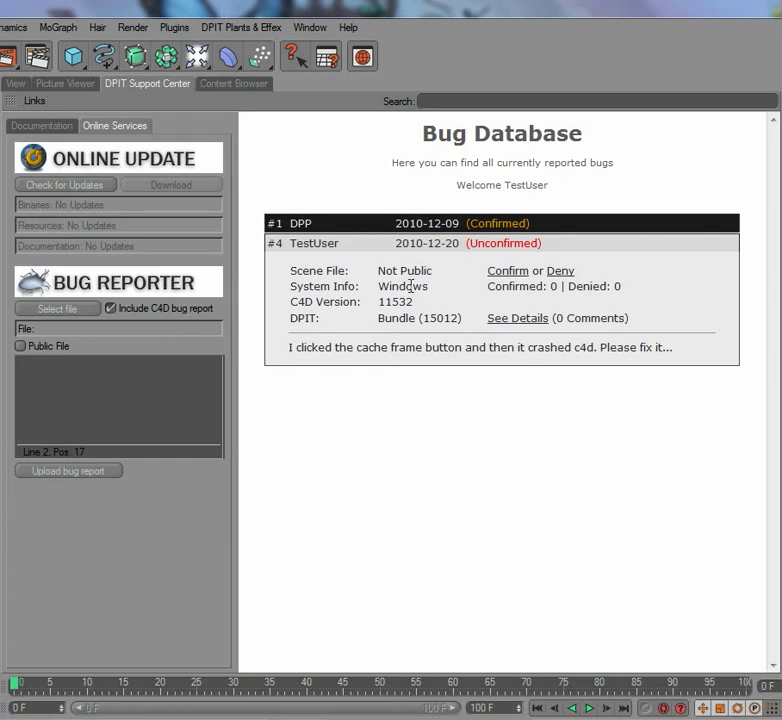
double_click(410, 287)
click(398, 302)
double_click(397, 302)
double_click(444, 318)
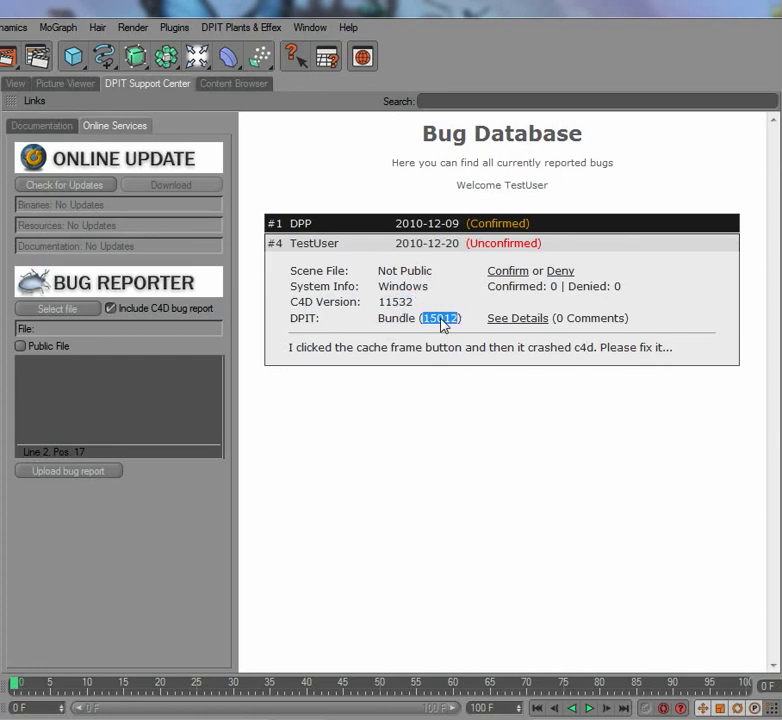
click(422, 321)
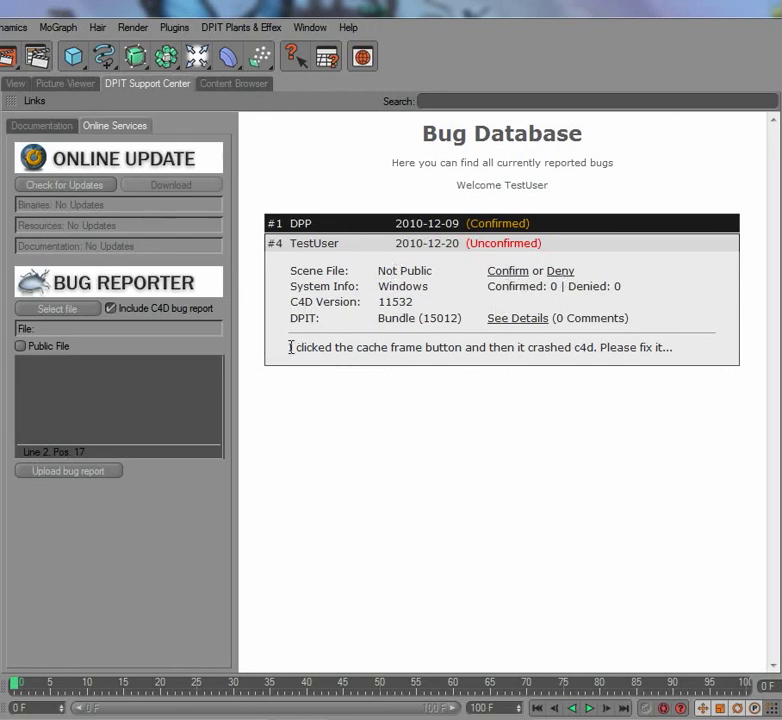
triple_click(663, 347)
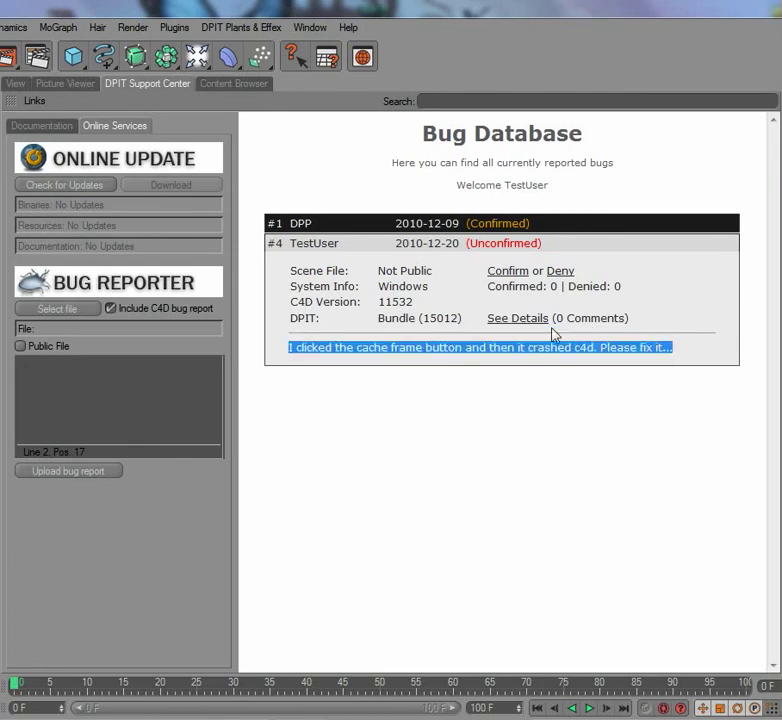
drag(437, 278, 381, 277)
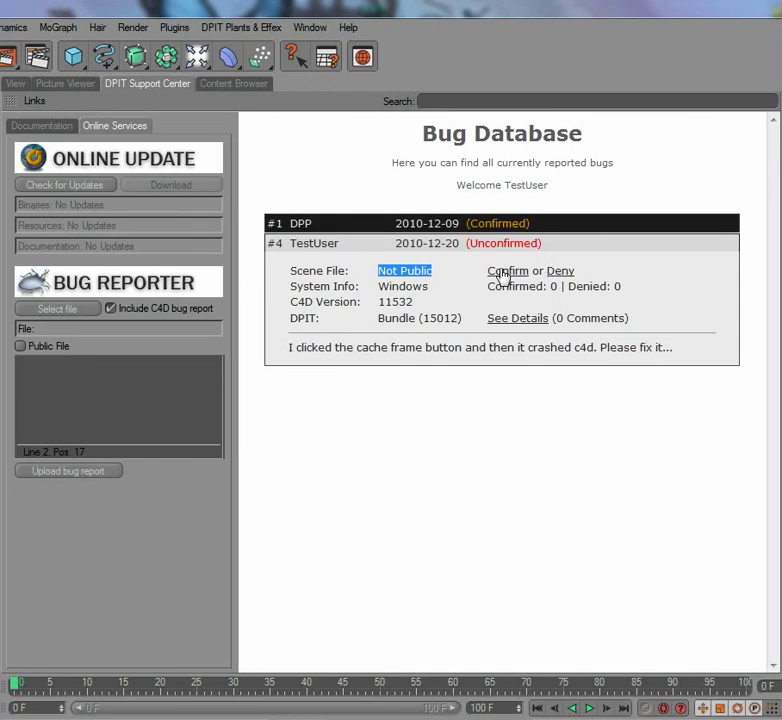
click(440, 297)
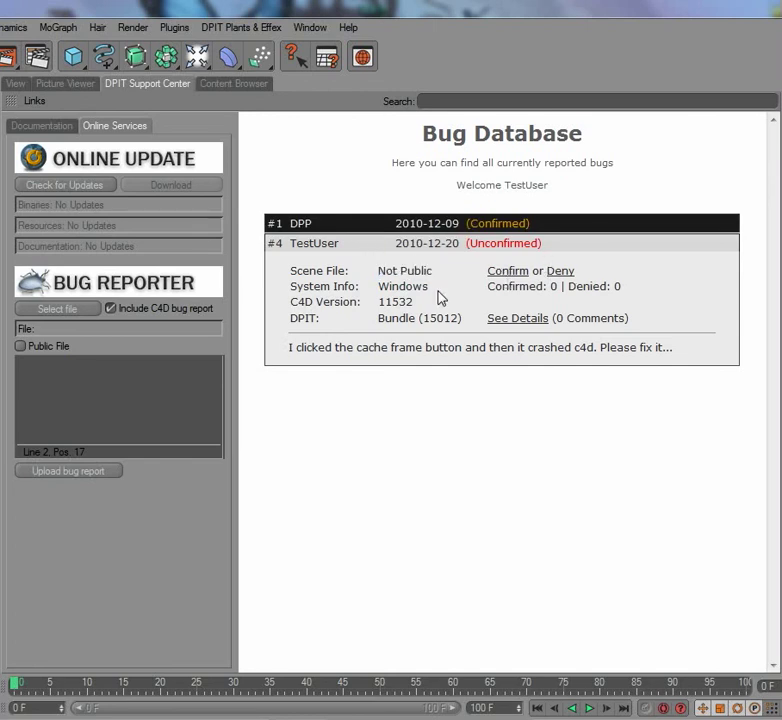
Open bug #4's full details page and briefly check its Statistic section
click(506, 322)
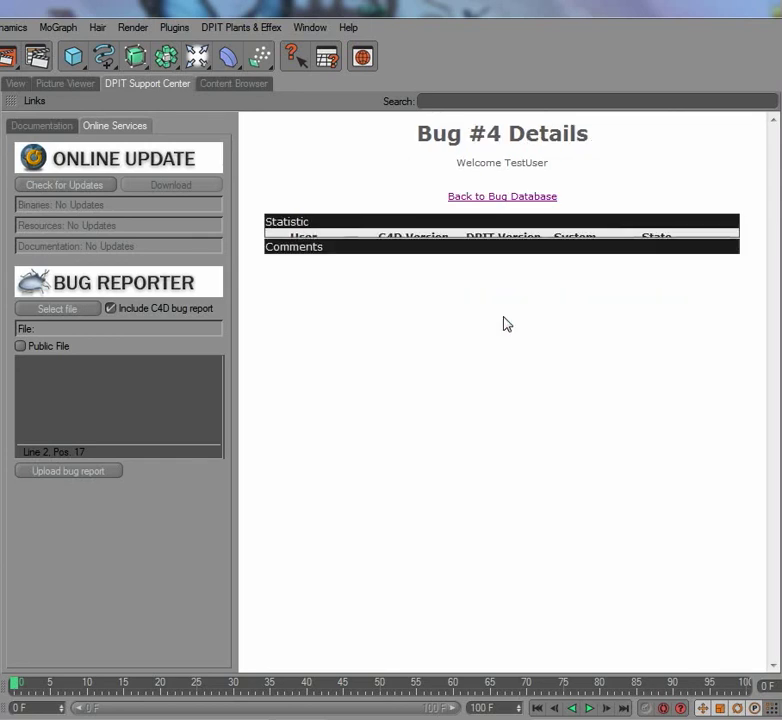
click(356, 225)
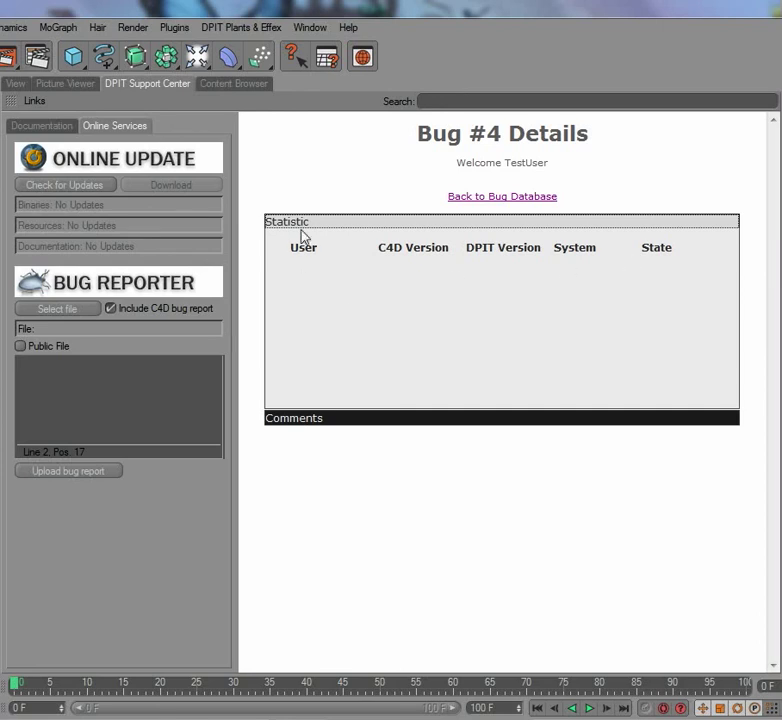
click(350, 223)
In Comments, type 'I cannot reproduce the problem on my system. it works flawlessly.'
click(342, 242)
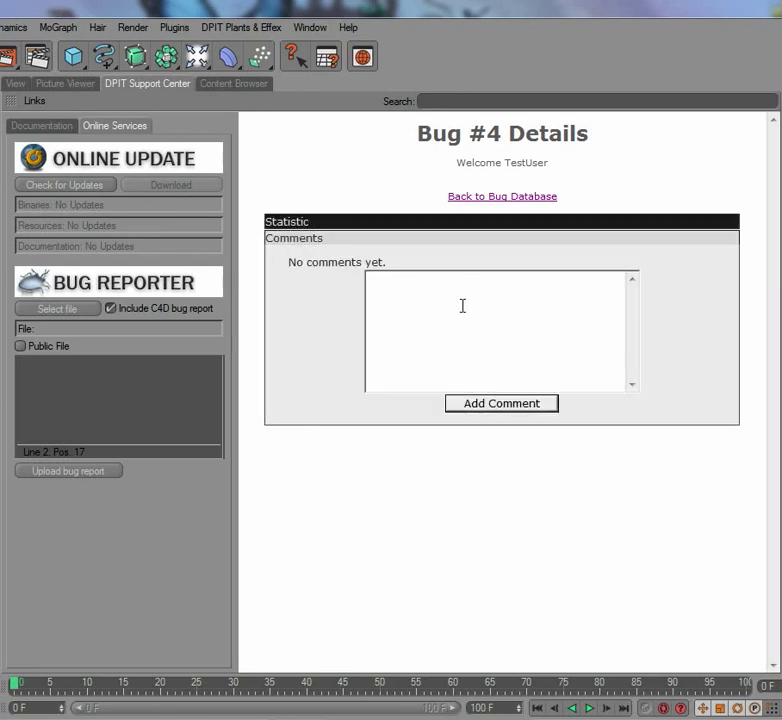
text(I cannot reproduce the problem and)
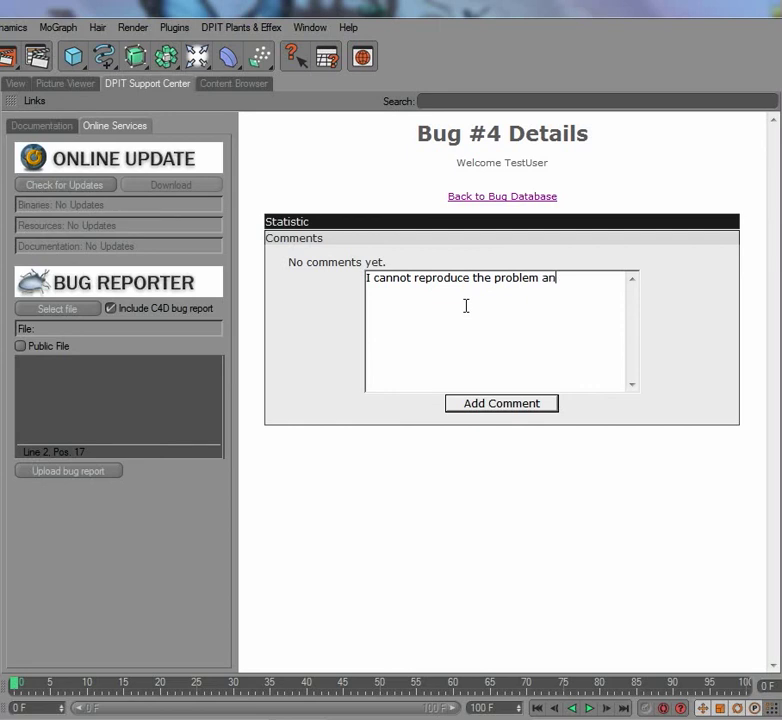
key(BackSpace)
key(BackSpace)
key(BackSpace)
text(on my system. it works)
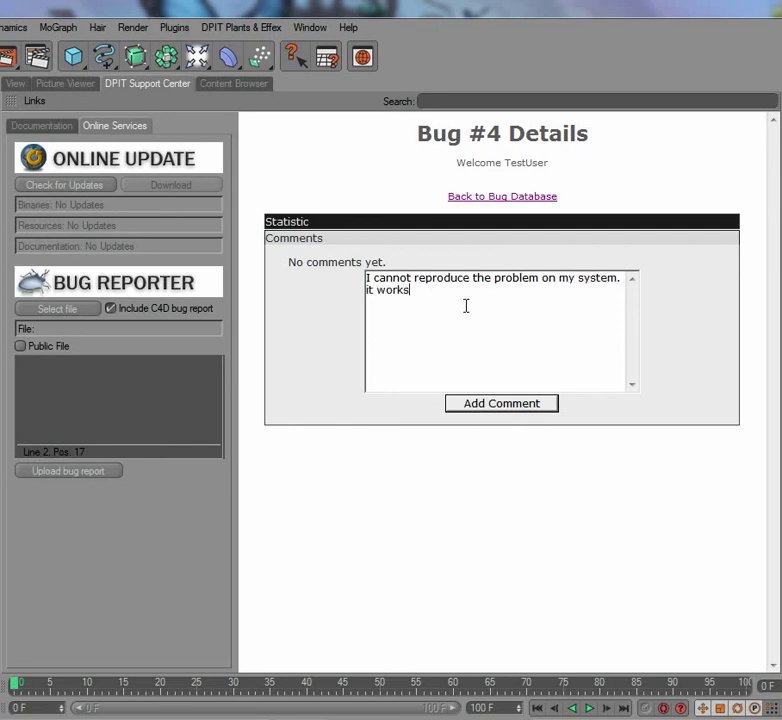
text( flawlessly.)
Return to the Bug Database and re-expand ticket #4, which shows 0 Comments
click(506, 199)
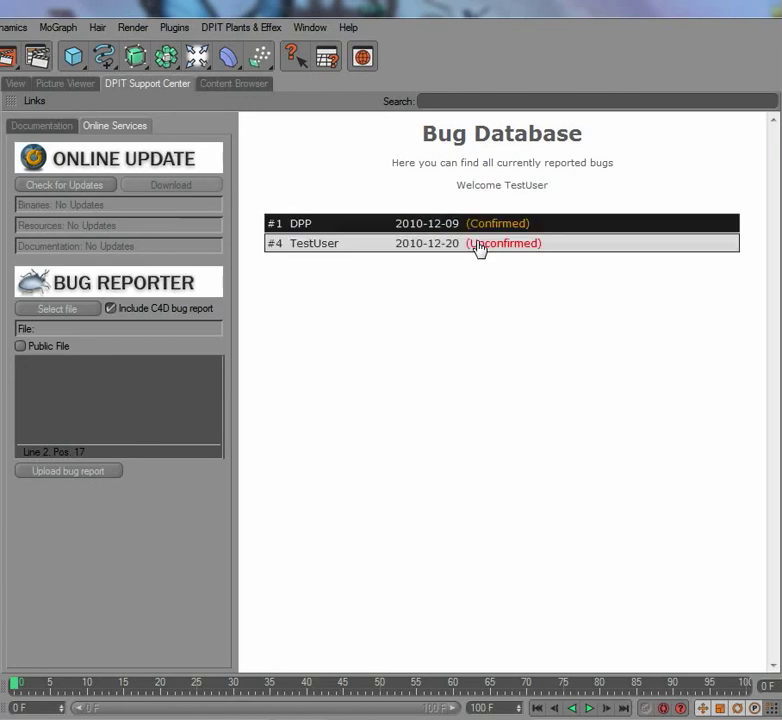
click(478, 246)
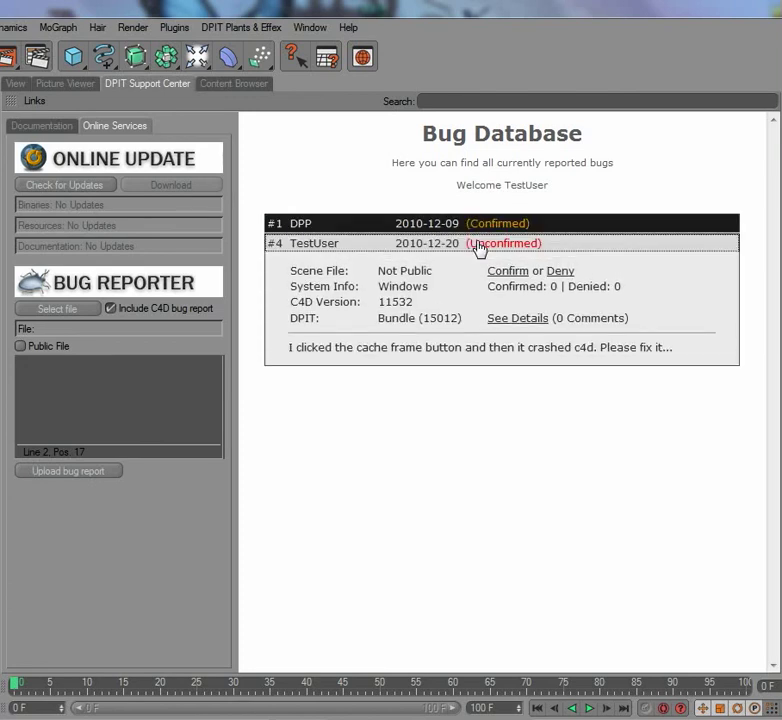